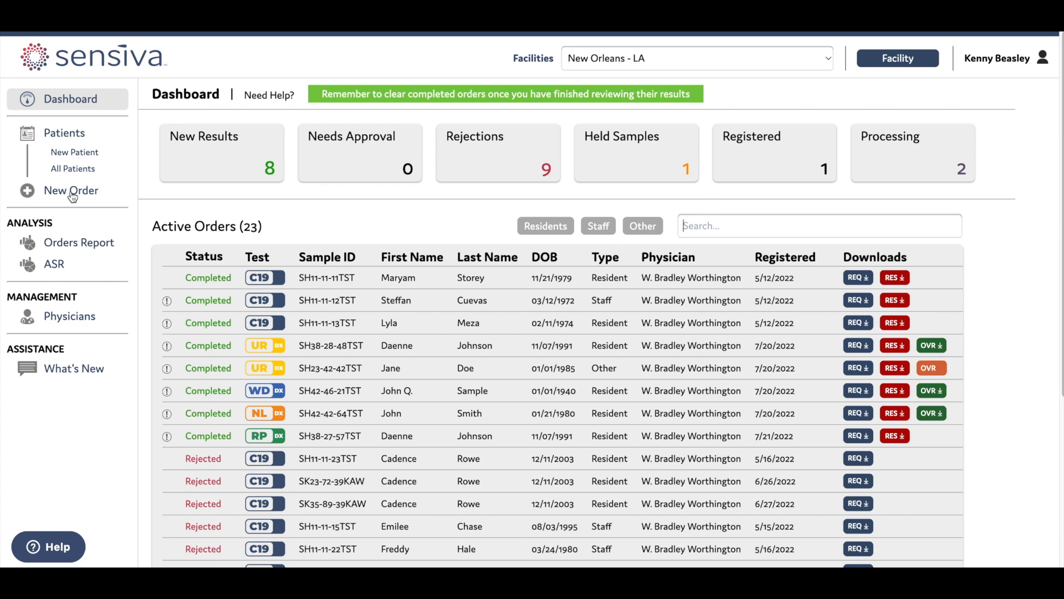
Start a new lab order and search the Patient field by the patient's first name
{"action": "left_click", "coordinate": [72, 191]}
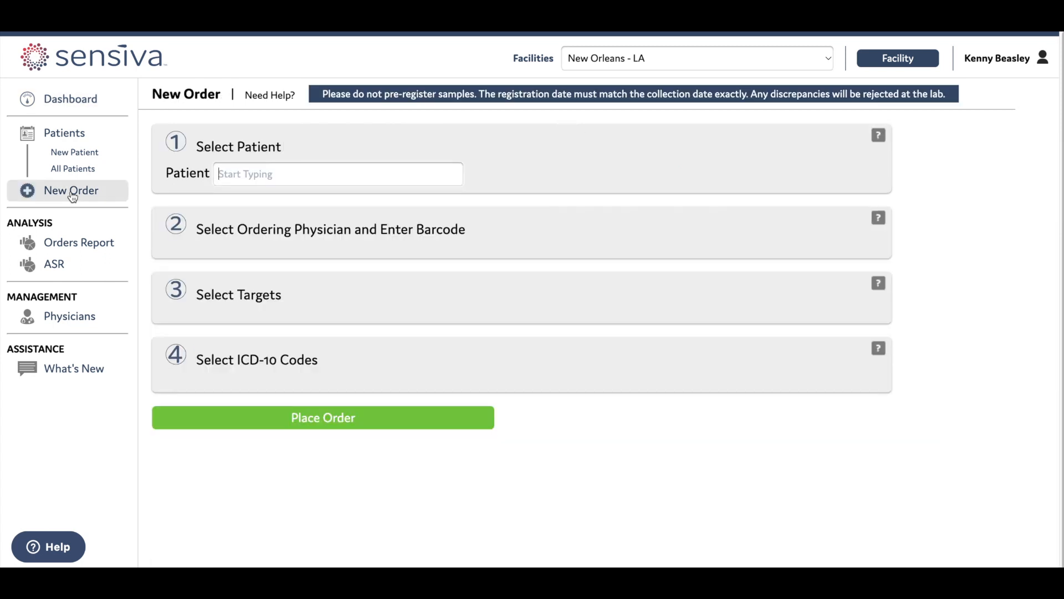
{"action": "left_click", "coordinate": [335, 180]}
{"action": "type", "text": "John"}
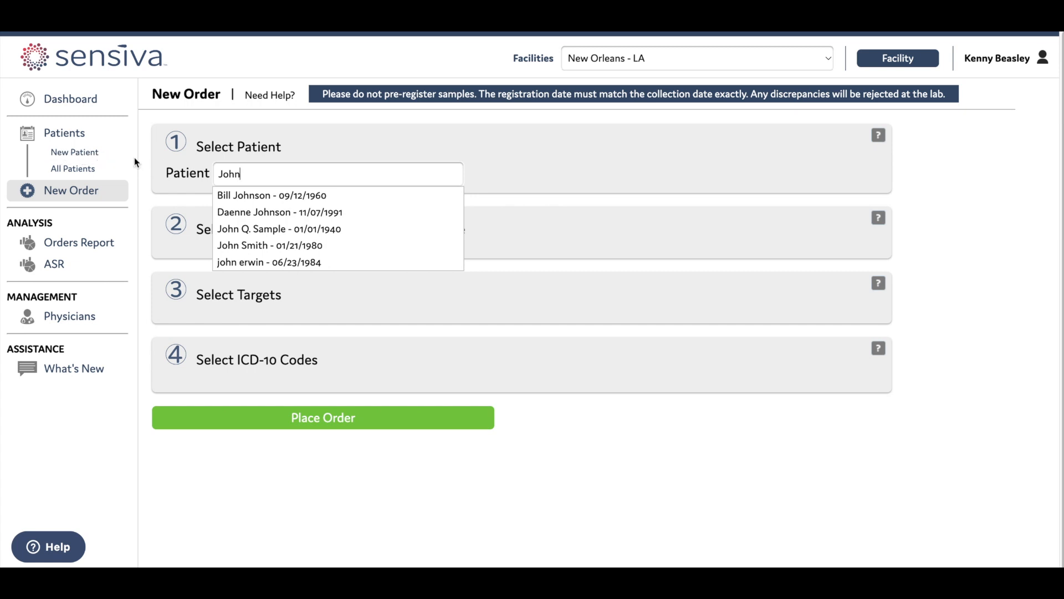
Pick the matching patient from the suggestions, loading their address, insurance and allergies
{"action": "left_click", "coordinate": [387, 231]}
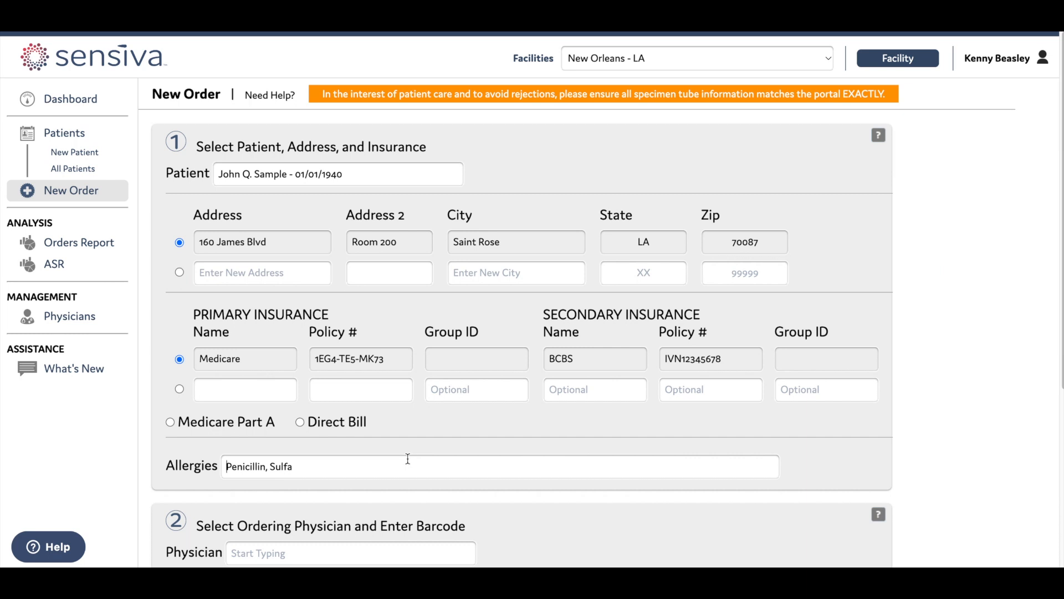
{"action": "scroll", "coordinate": [408, 461], "scroll_direction": "down", "scroll_amount": 1}
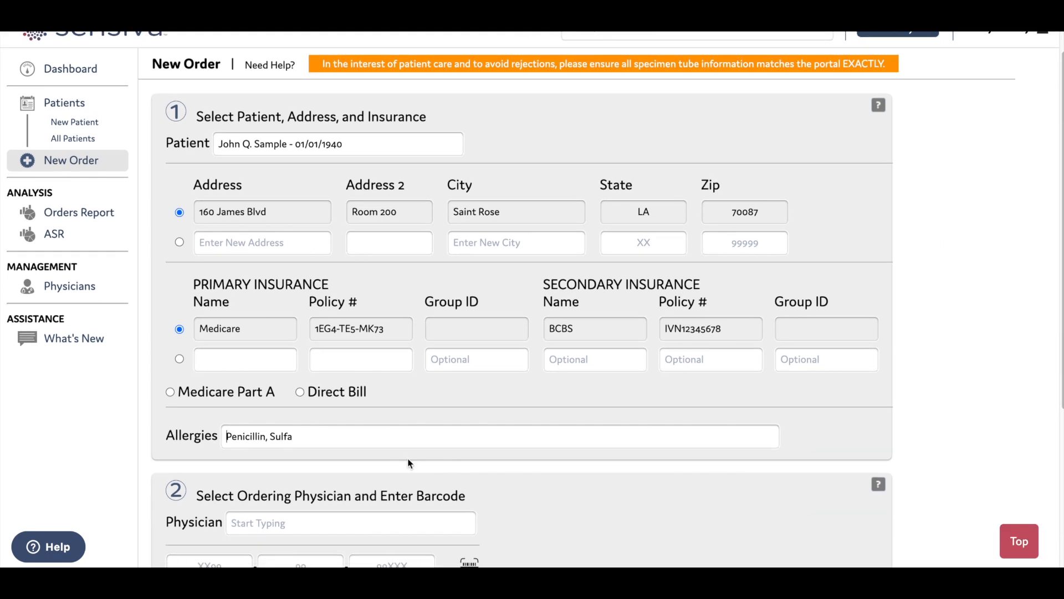
{"action": "scroll", "coordinate": [409, 464], "scroll_direction": "down", "scroll_amount": 1}
{"action": "scroll", "coordinate": [405, 458], "scroll_direction": "down", "scroll_amount": 1}
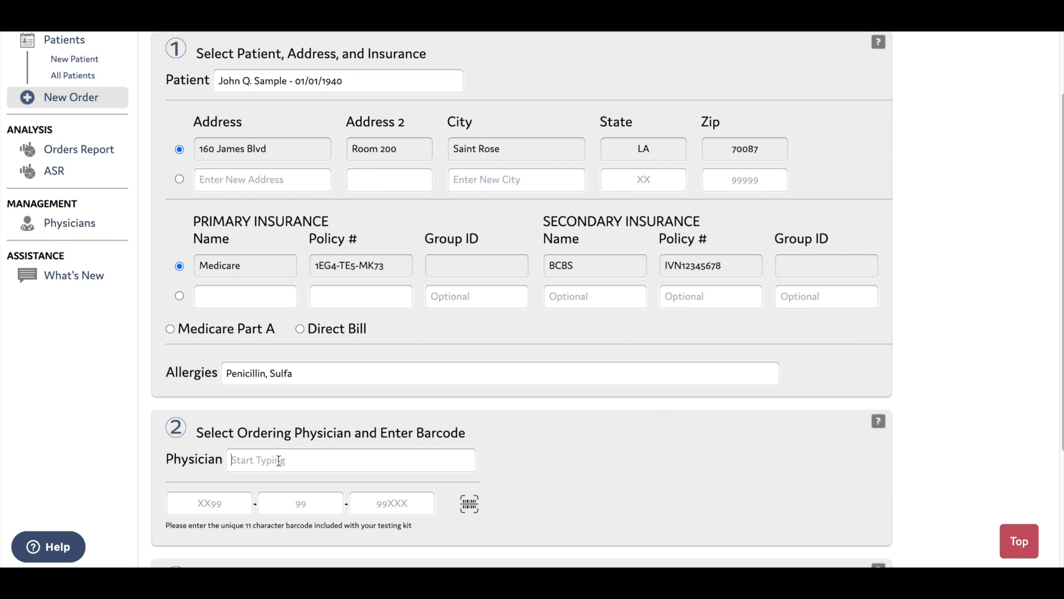
Choose the sample physician as ordering physician, enter the kit barcode, and confirm the UR DX-PCR test
{"action": "type", "text": "Phy"}
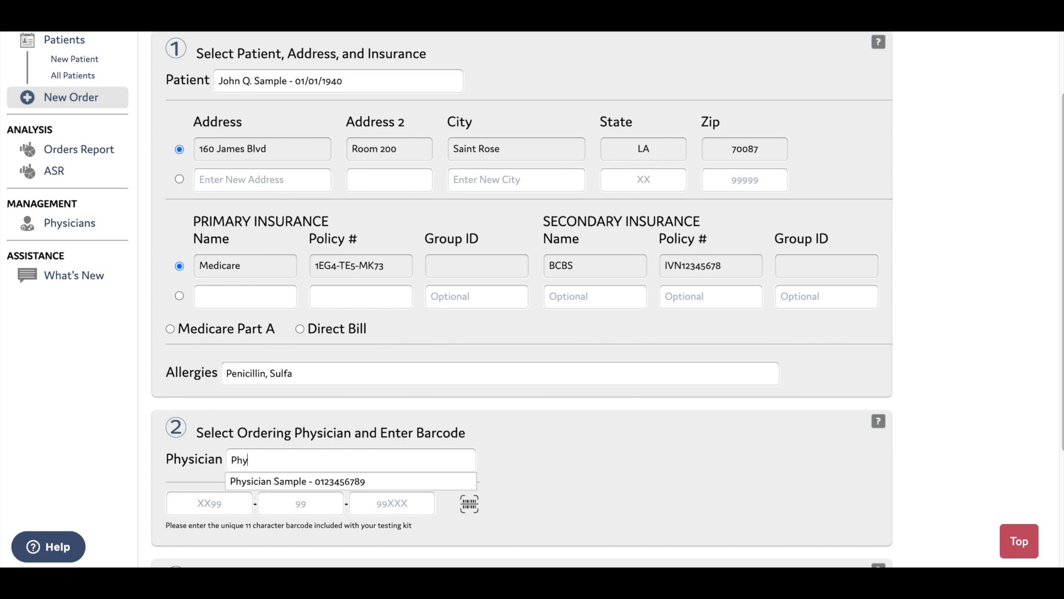
{"action": "left_click", "coordinate": [276, 482]}
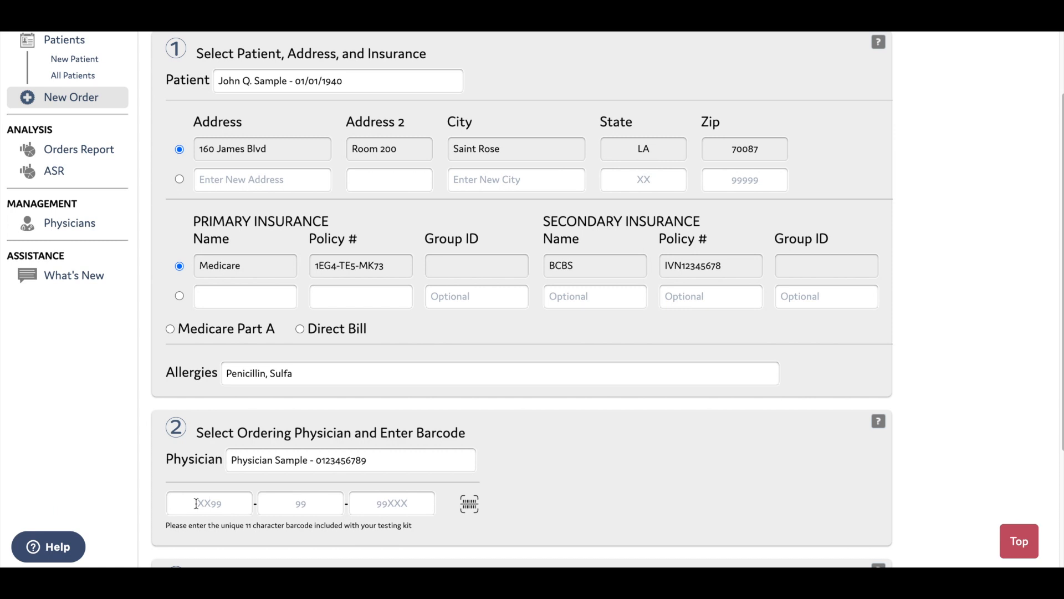
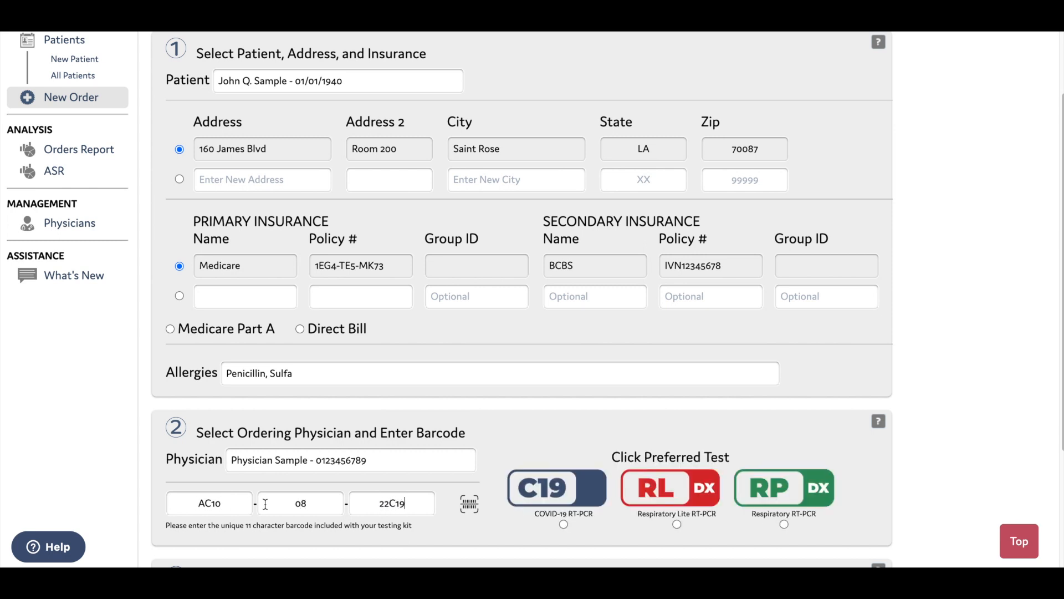
{"action": "left_click", "coordinate": [564, 524]}
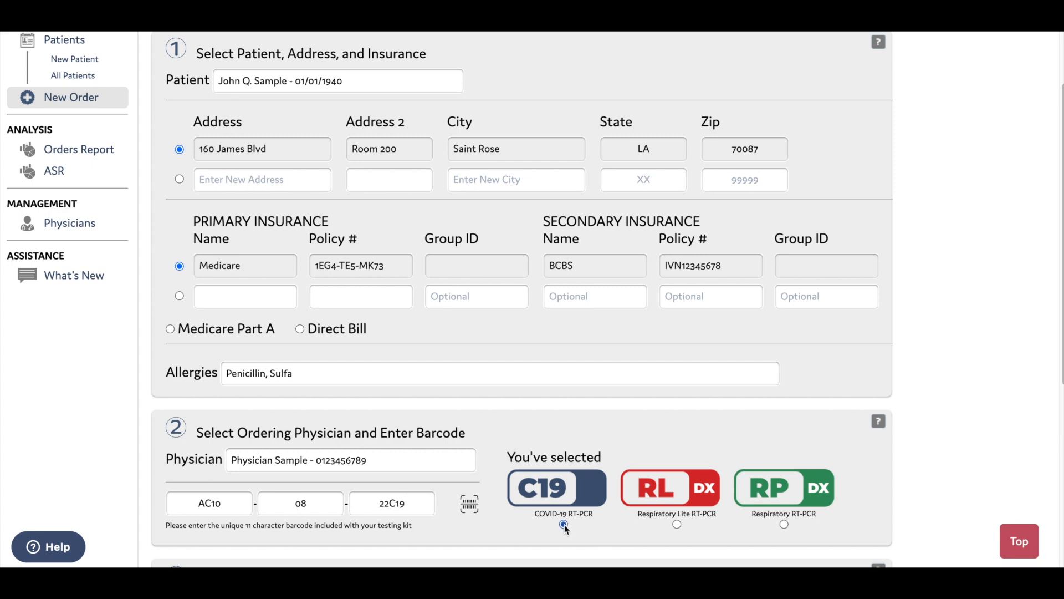
{"action": "left_click", "coordinate": [677, 525]}
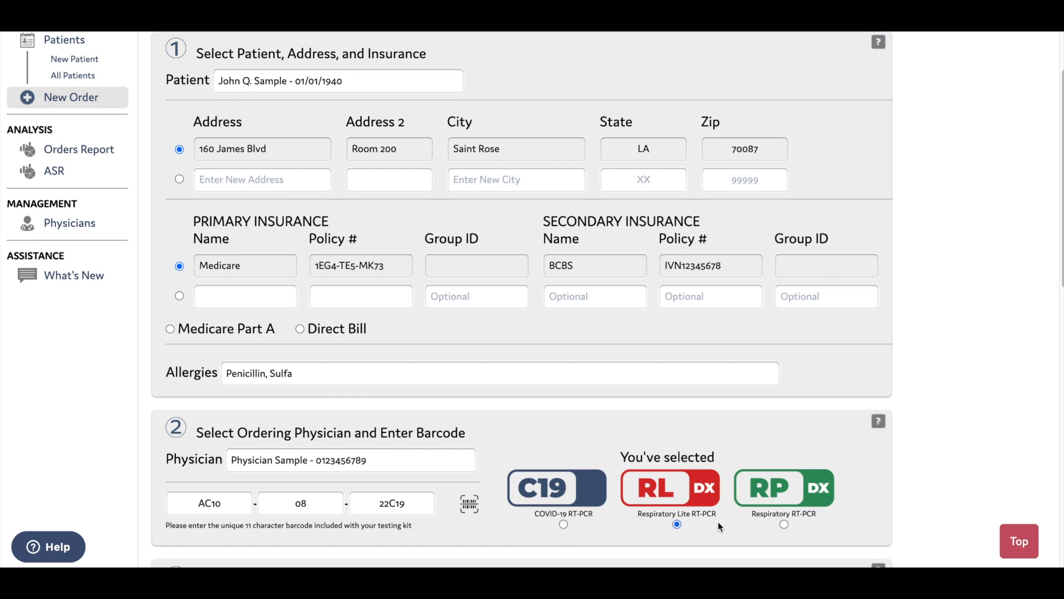
{"action": "left_click", "coordinate": [784, 524]}
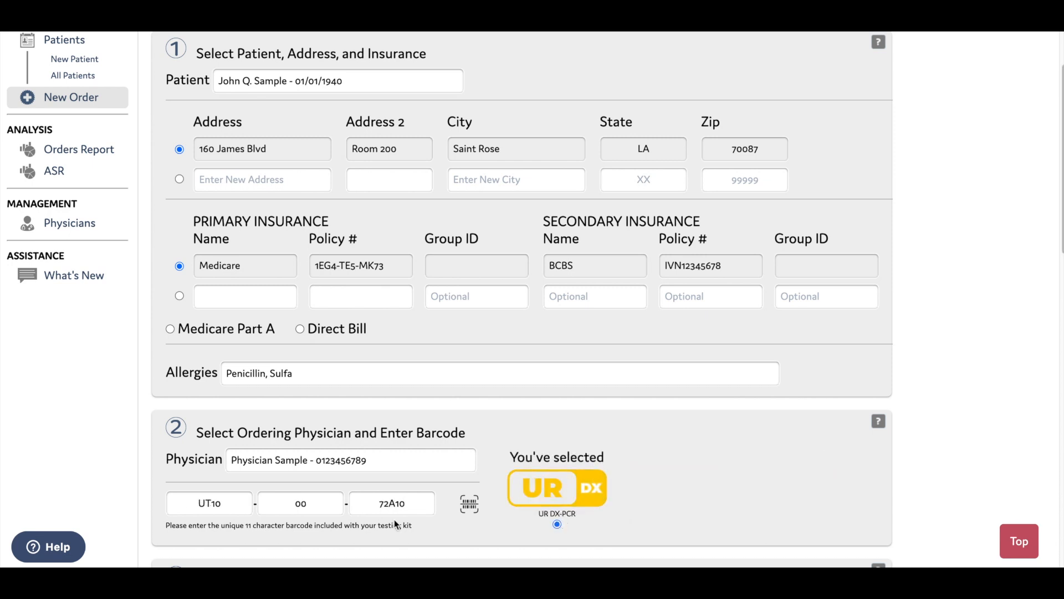
Select all targets in the Comprehensive UTI, Bacterial, Fungal and AbRx panels, leaving STI targets unticked
{"action": "scroll", "coordinate": [736, 514], "scroll_direction": "down", "scroll_amount": 5}
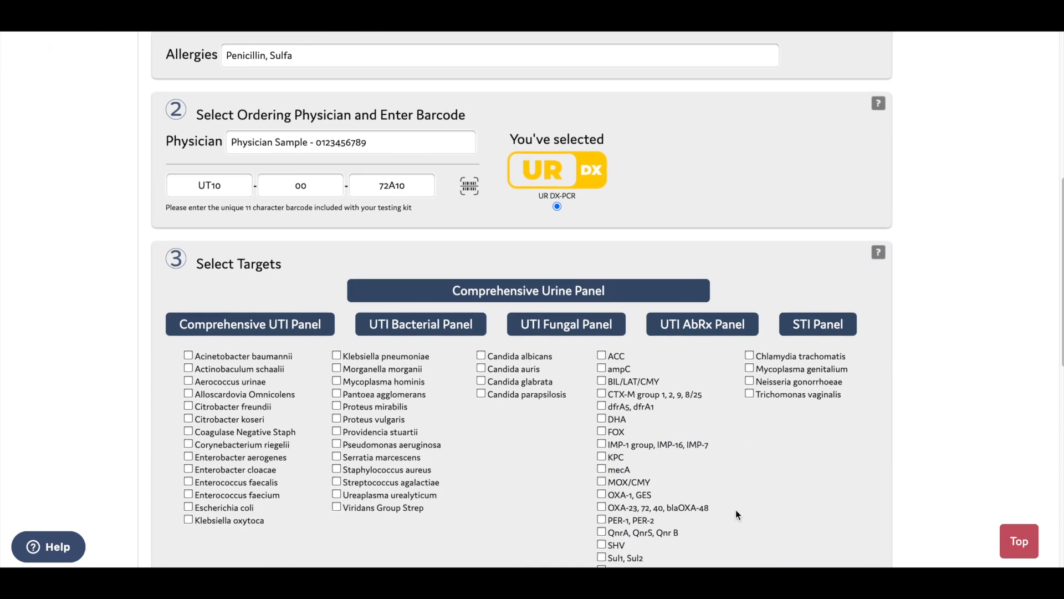
{"action": "scroll", "coordinate": [736, 515], "scroll_direction": "down", "scroll_amount": 1}
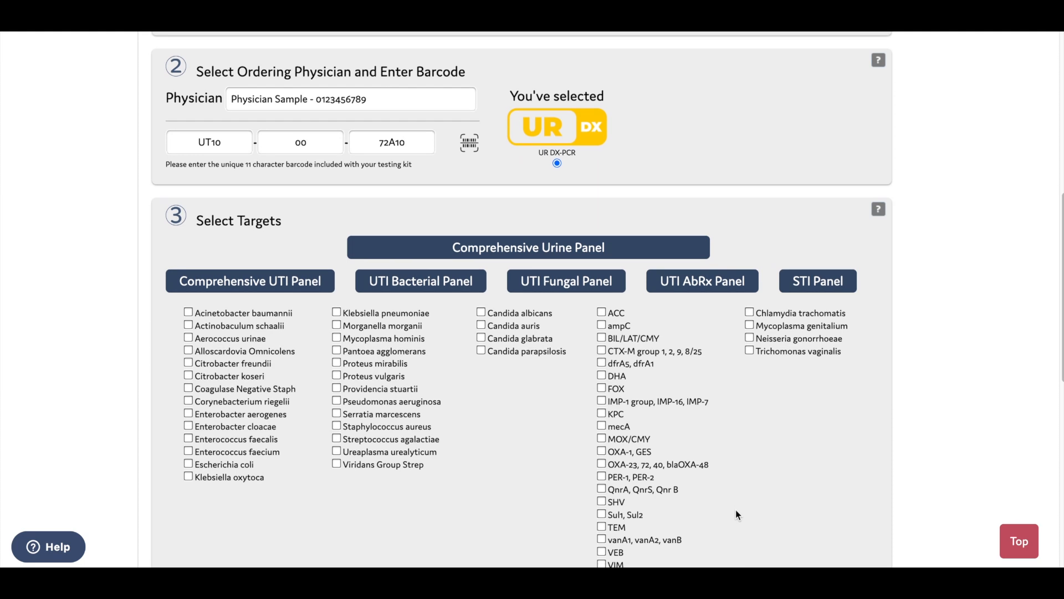
{"action": "scroll", "coordinate": [736, 510], "scroll_direction": "down", "scroll_amount": 1}
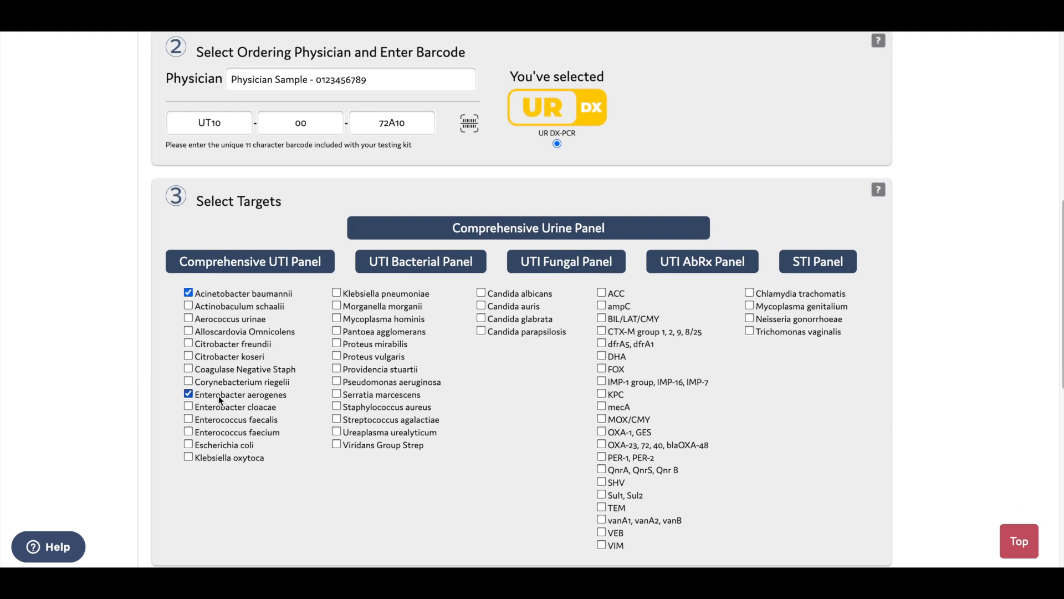
{"action": "left_click", "coordinate": [295, 262]}
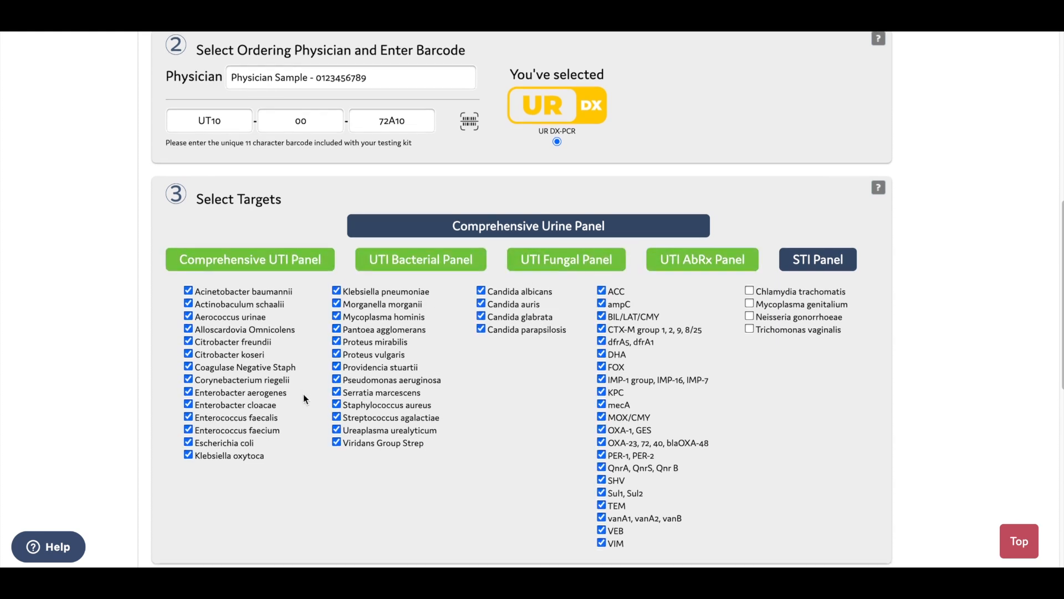
{"action": "scroll", "coordinate": [304, 397], "scroll_direction": "down", "scroll_amount": 2}
{"action": "scroll", "coordinate": [304, 394], "scroll_direction": "down", "scroll_amount": 3}
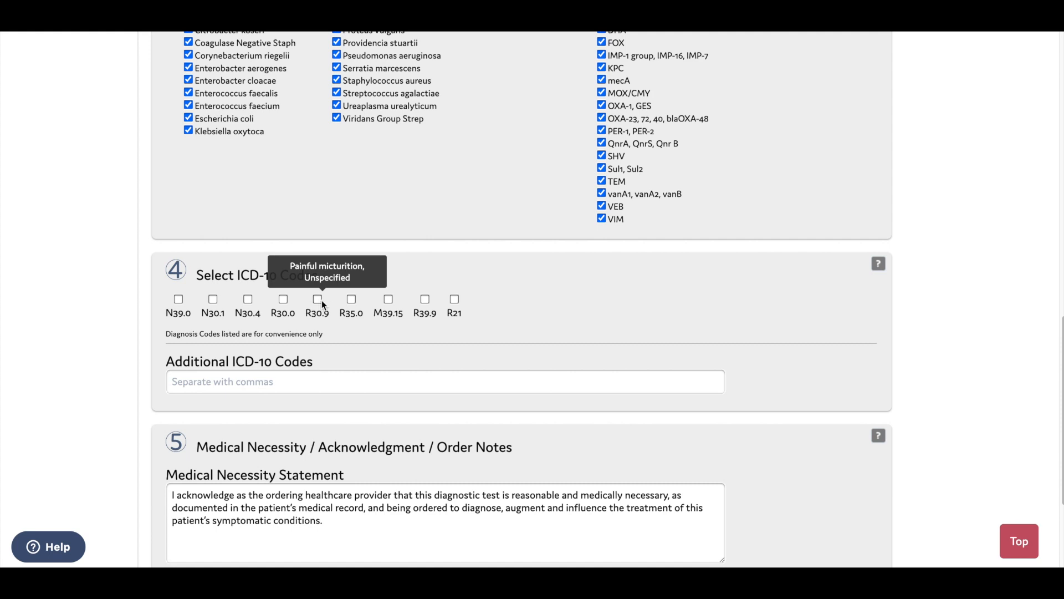
Tick ICD-10 code M39.15 and add R31.1 as an additional ICD-10 code
{"action": "left_click", "coordinate": [388, 299]}
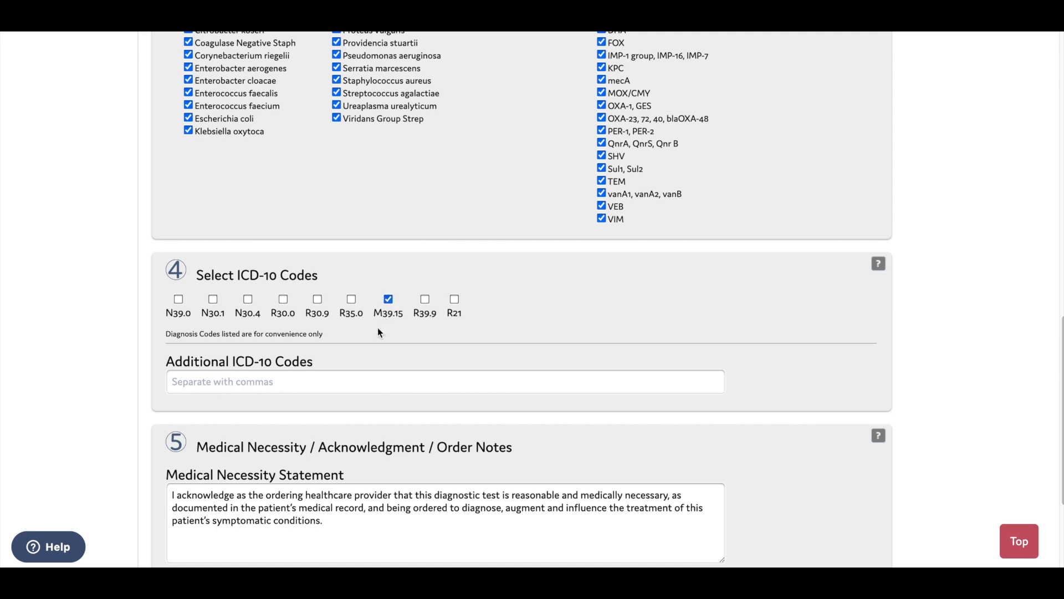
{"action": "left_click", "coordinate": [344, 382]}
{"action": "type", "text": "R31.1"}
{"action": "scroll", "coordinate": [343, 429], "scroll_direction": "down", "scroll_amount": 3}
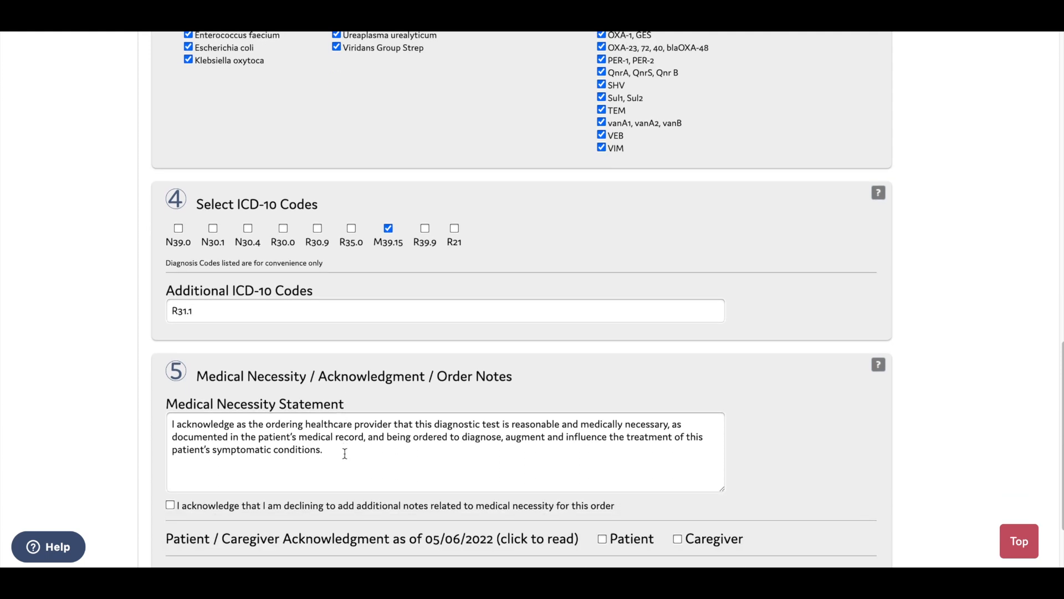
{"action": "scroll", "coordinate": [349, 404], "scroll_direction": "down", "scroll_amount": 1}
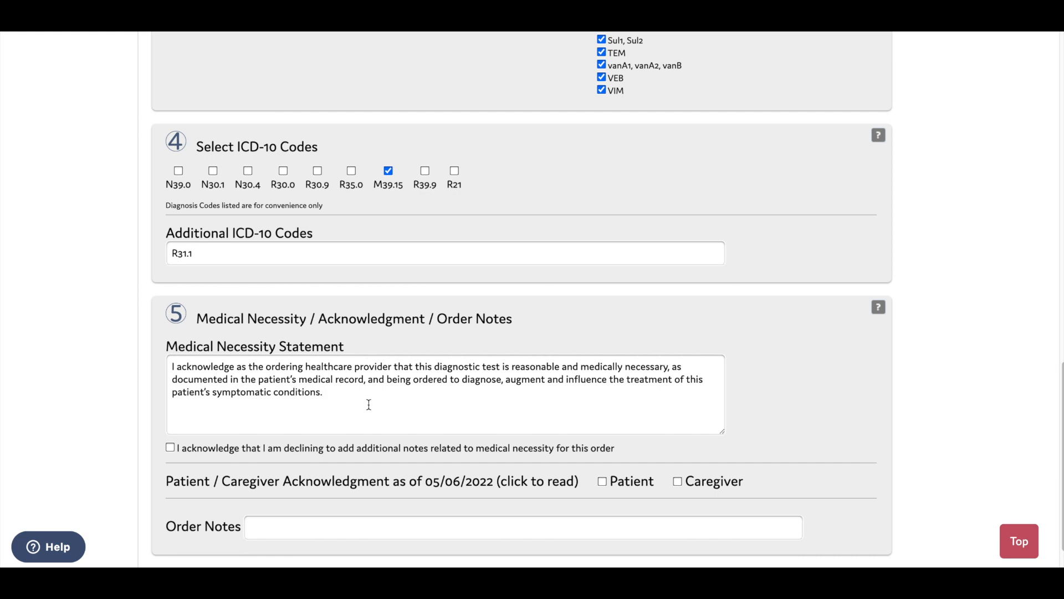
Decline additional medical-necessity notes and accept the acknowledgment as given by the Caregiver
{"action": "left_click", "coordinate": [369, 404]}
{"action": "scroll", "coordinate": [173, 448], "scroll_direction": "down", "scroll_amount": 1}
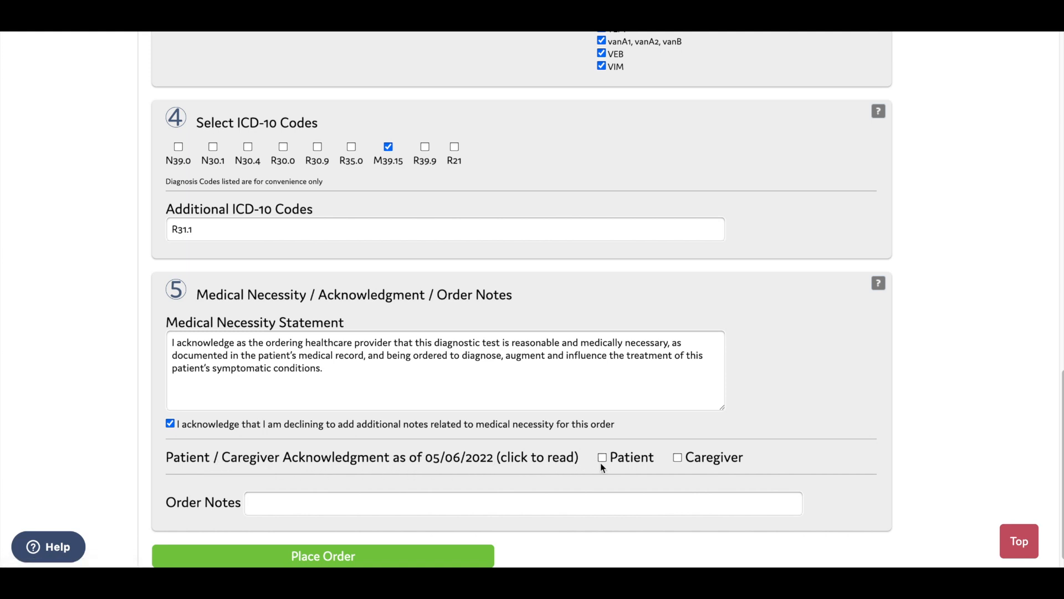
{"action": "left_click", "coordinate": [515, 458]}
{"action": "scroll", "coordinate": [513, 458], "scroll_direction": "down", "scroll_amount": 2}
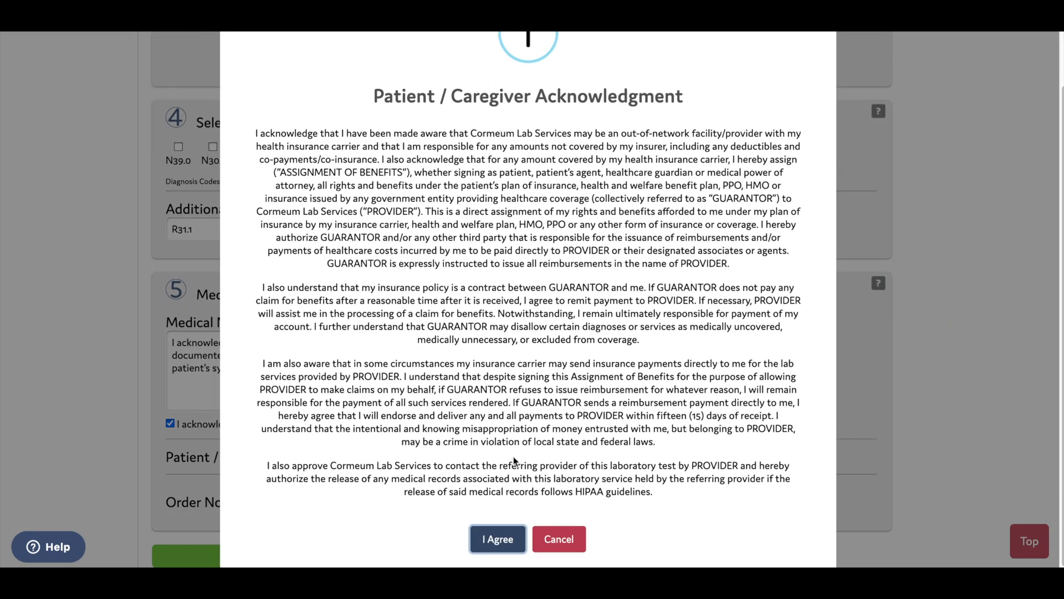
{"action": "left_click", "coordinate": [499, 535]}
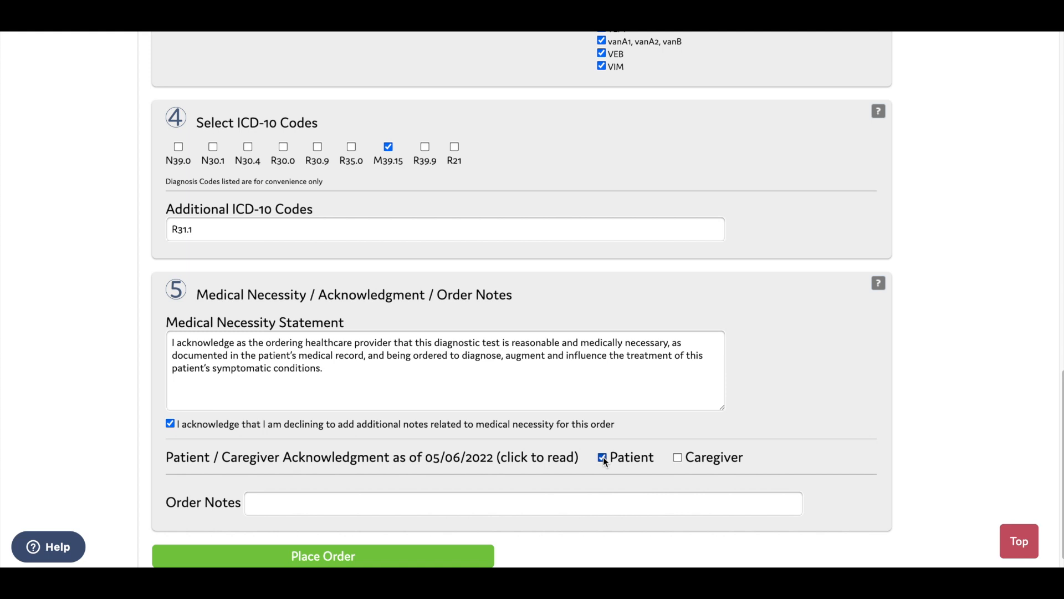
{"action": "left_click", "coordinate": [603, 457]}
{"action": "scroll", "coordinate": [509, 481], "scroll_direction": "down", "scroll_amount": 1}
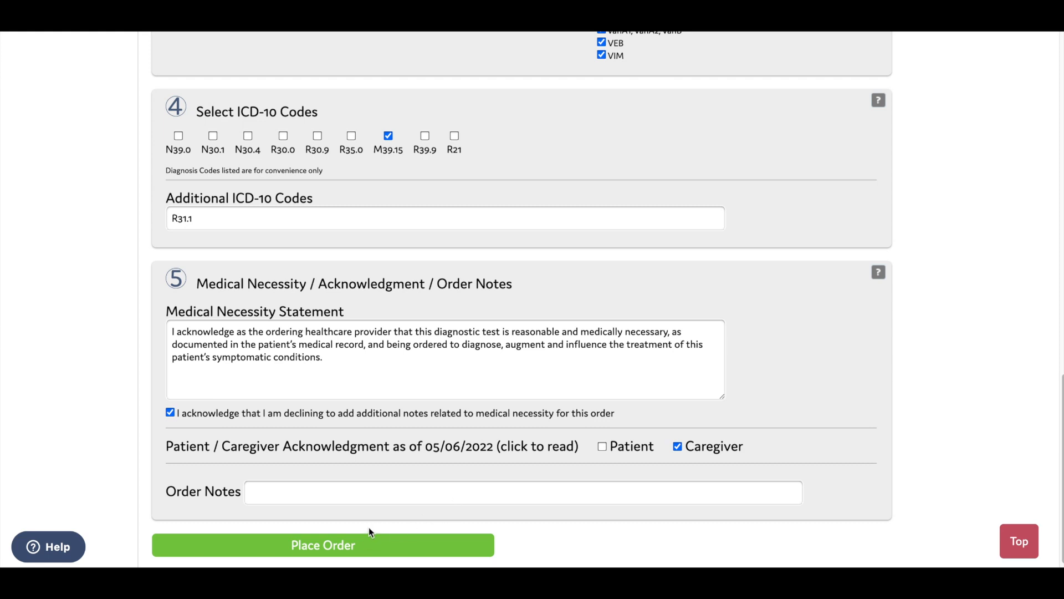
Place the order, then list the orders needing physician approval from the Dashboard
{"action": "left_click", "coordinate": [349, 548]}
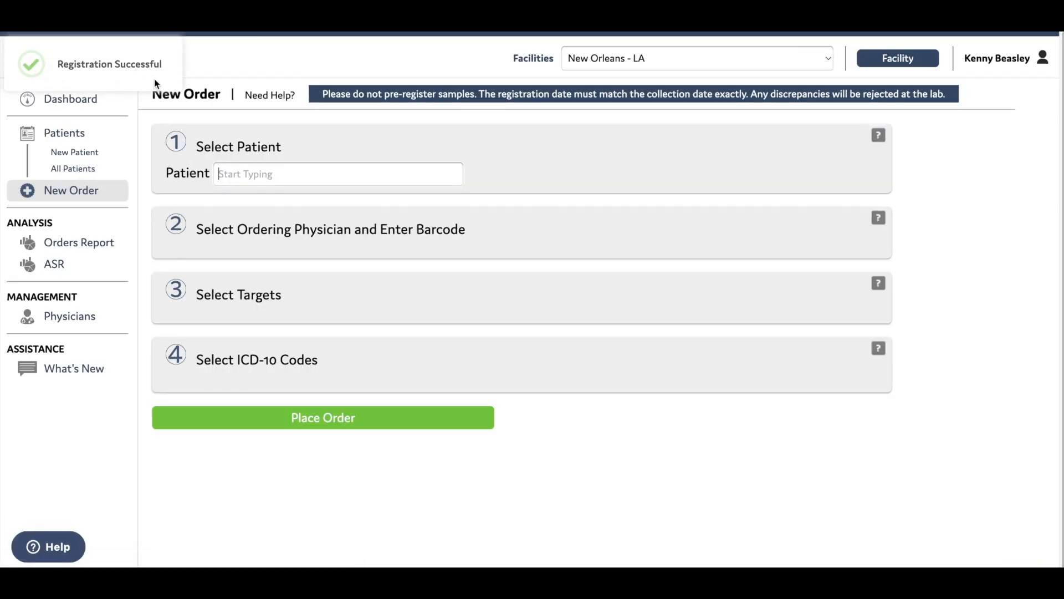
{"action": "left_click", "coordinate": [76, 103]}
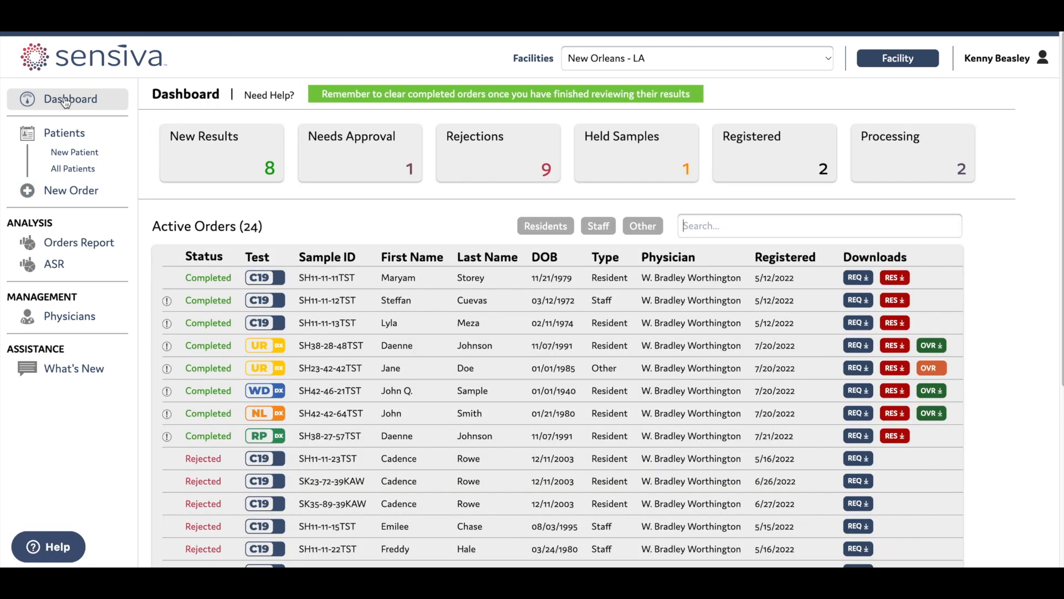
{"action": "left_click", "coordinate": [399, 176]}
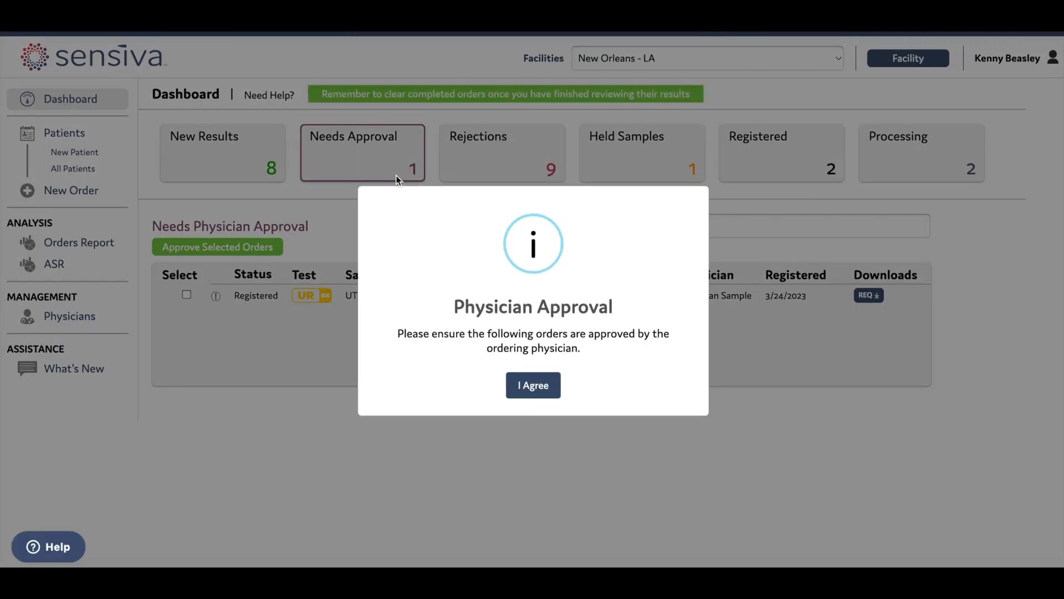
Approve the new UR DX order and confirm it shows as Registered in Active Orders
{"action": "left_click", "coordinate": [533, 394]}
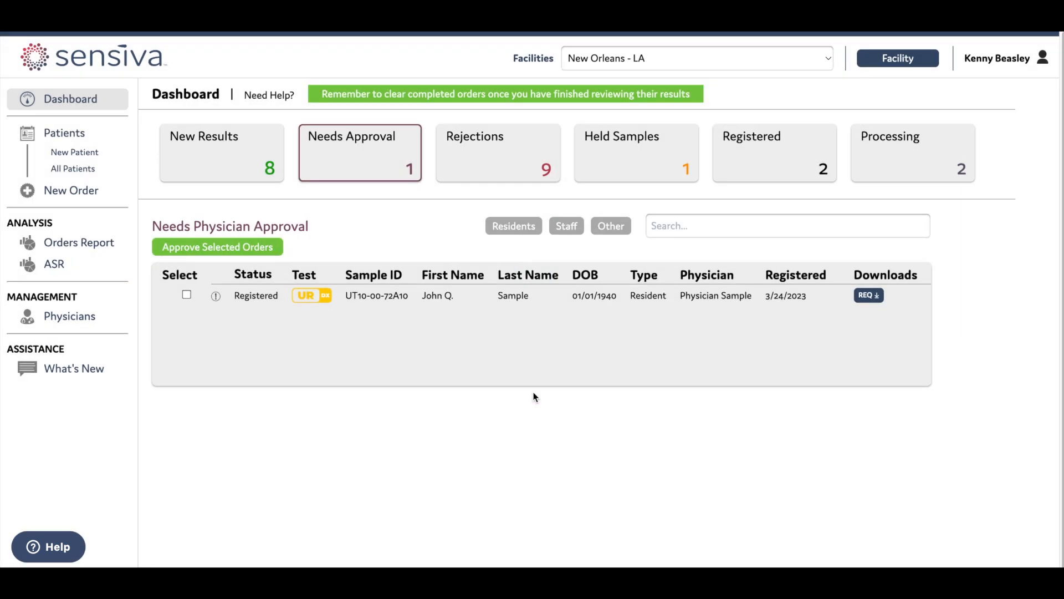
{"action": "left_click", "coordinate": [187, 295]}
{"action": "left_click", "coordinate": [200, 251]}
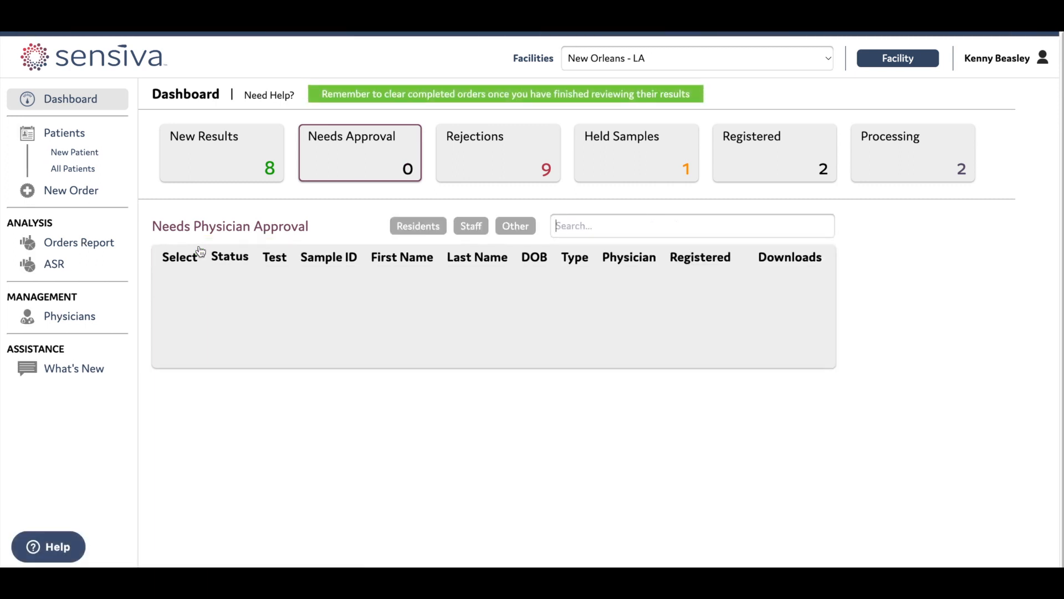
{"action": "left_click", "coordinate": [359, 157]}
{"action": "scroll", "coordinate": [325, 404], "scroll_direction": "down", "scroll_amount": 5}
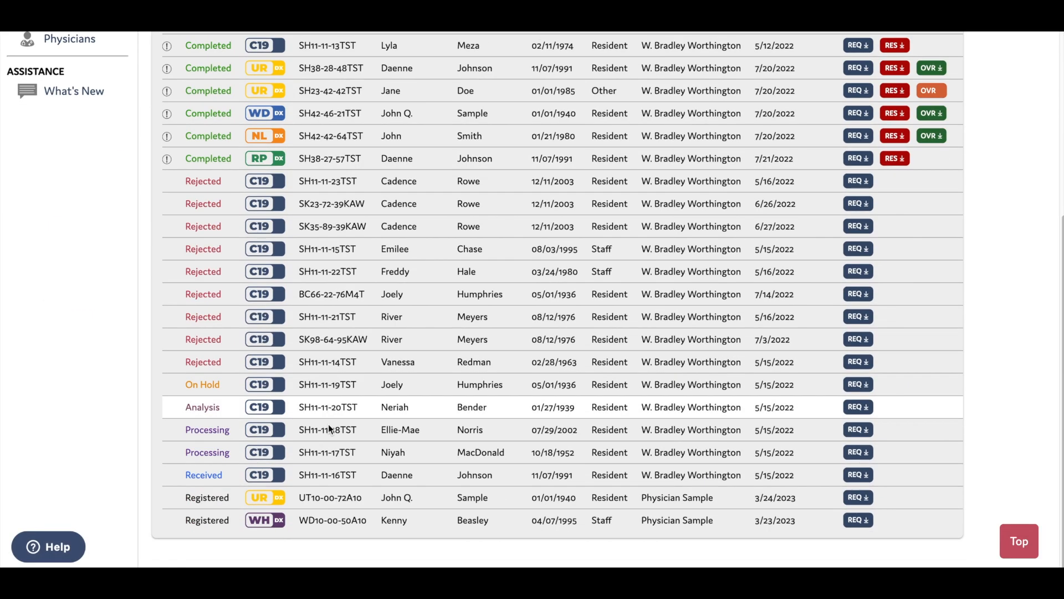